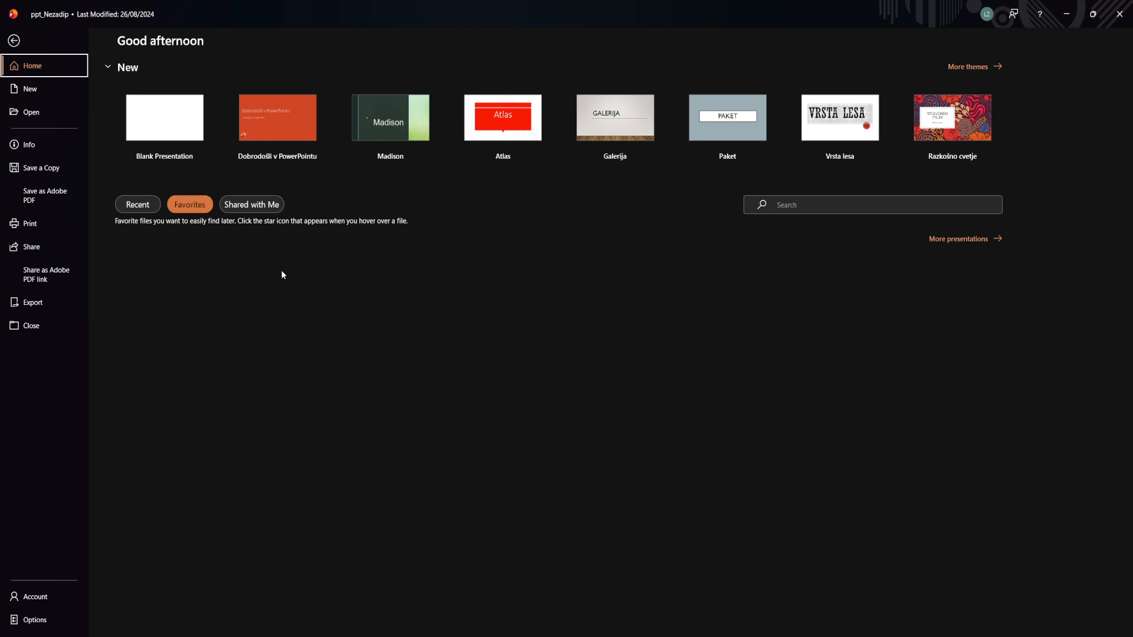
Create a blank presentation and delete the title and subtitle placeholders from its first slide
click(160, 129)
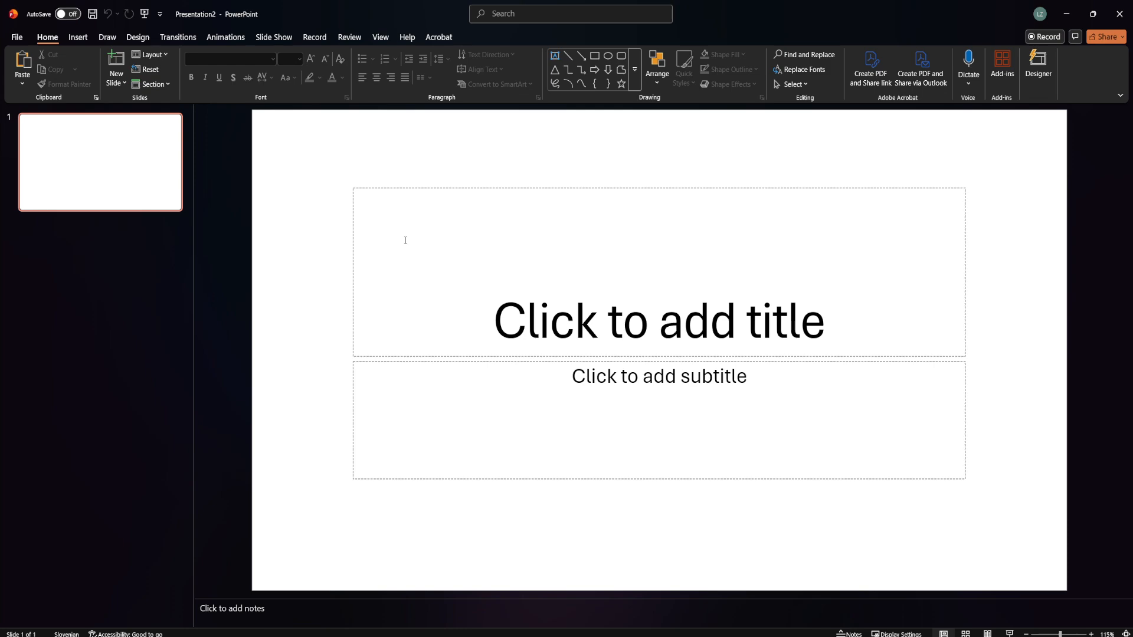
click(349, 230)
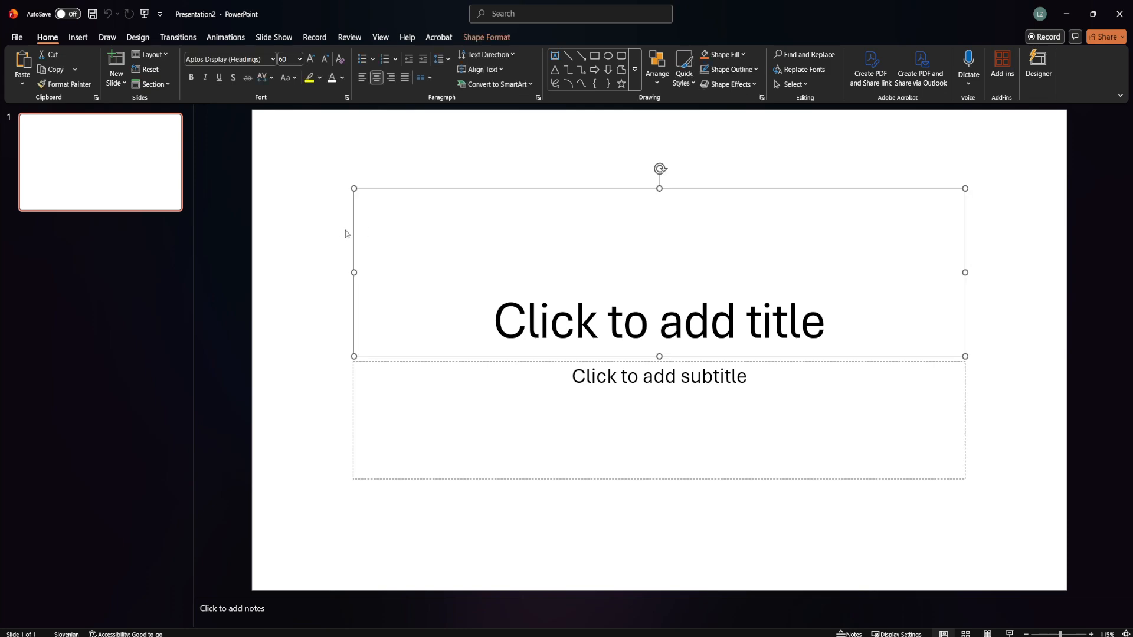
key(Delete)
click(352, 384)
key(Delete)
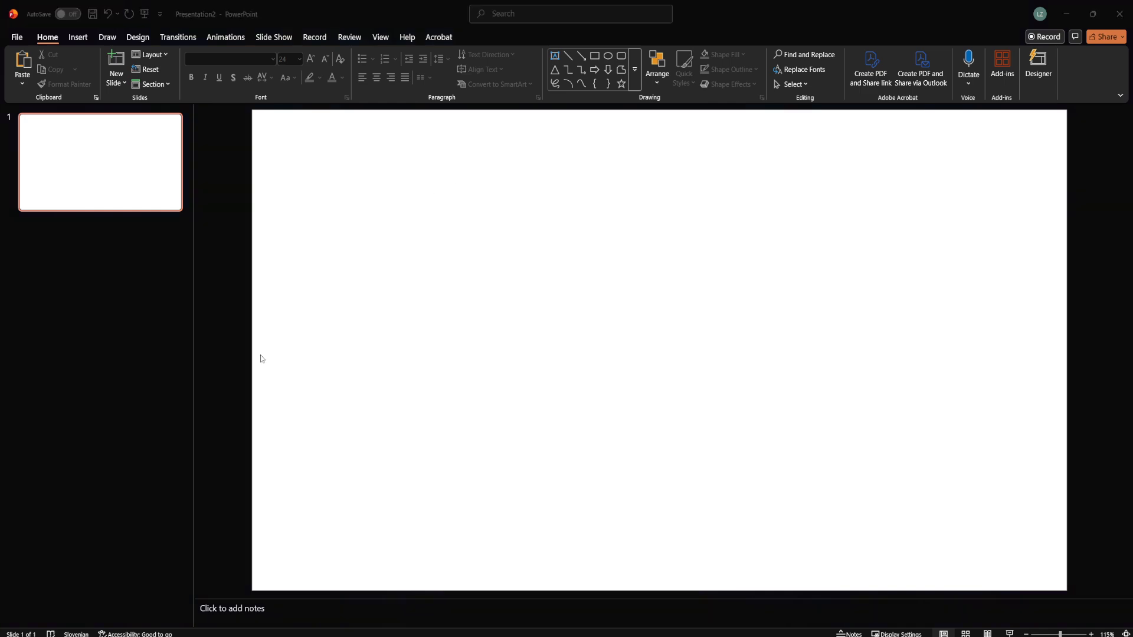
click(219, 331)
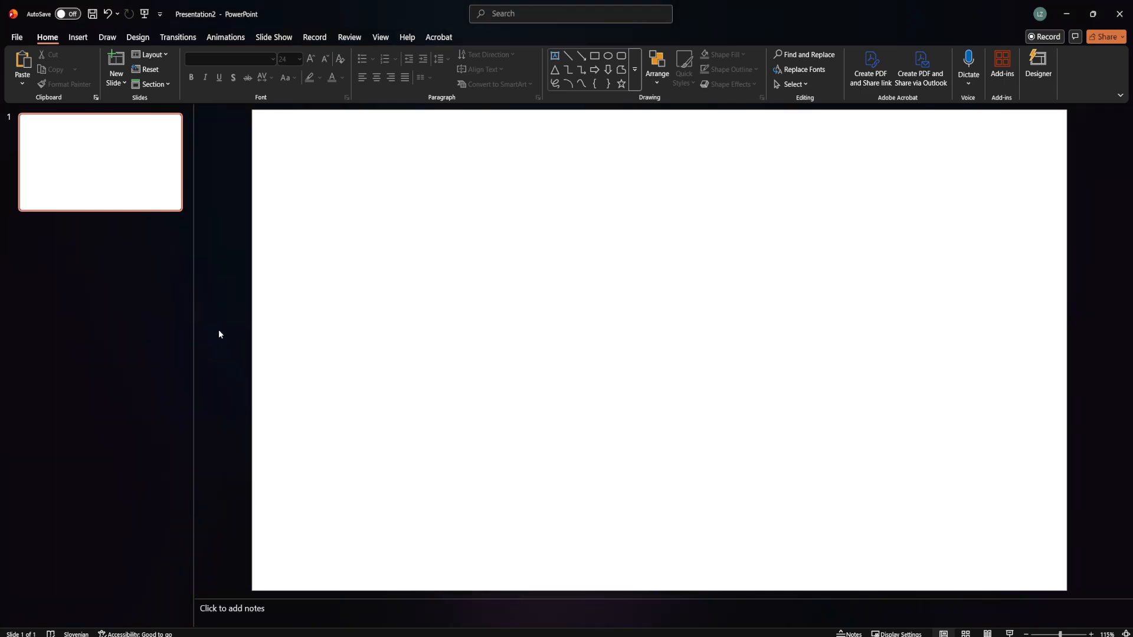
Insert the picture chiemseherin-konigssee-7276585 from the Downloads folder and stretch it to the full slide width of 33.87 cm
click(76, 39)
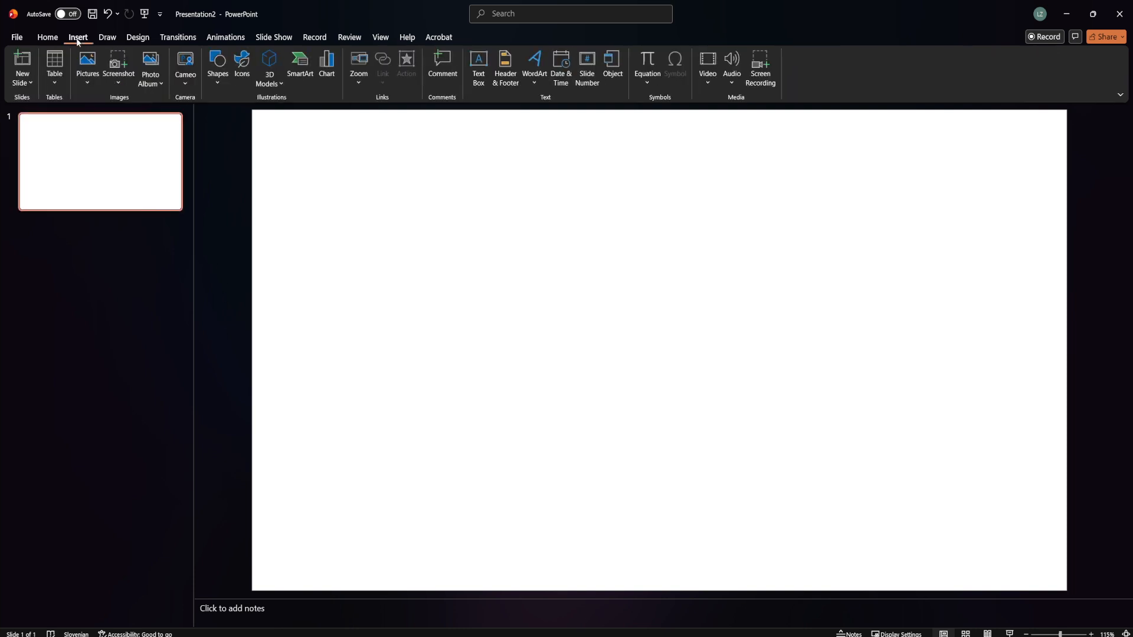
click(90, 78)
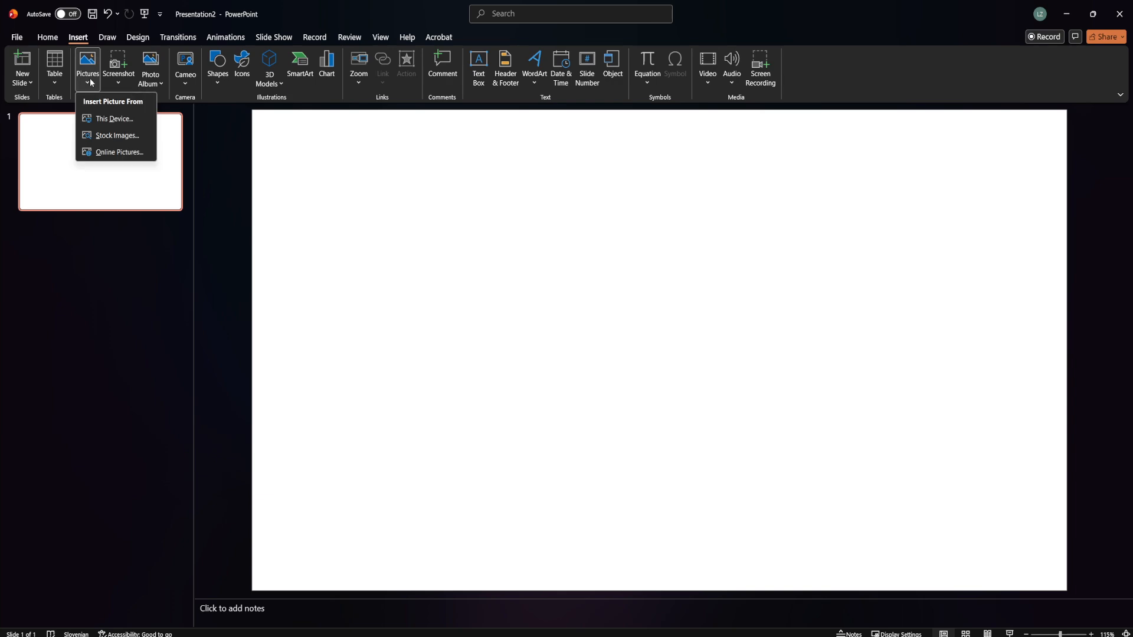
click(117, 124)
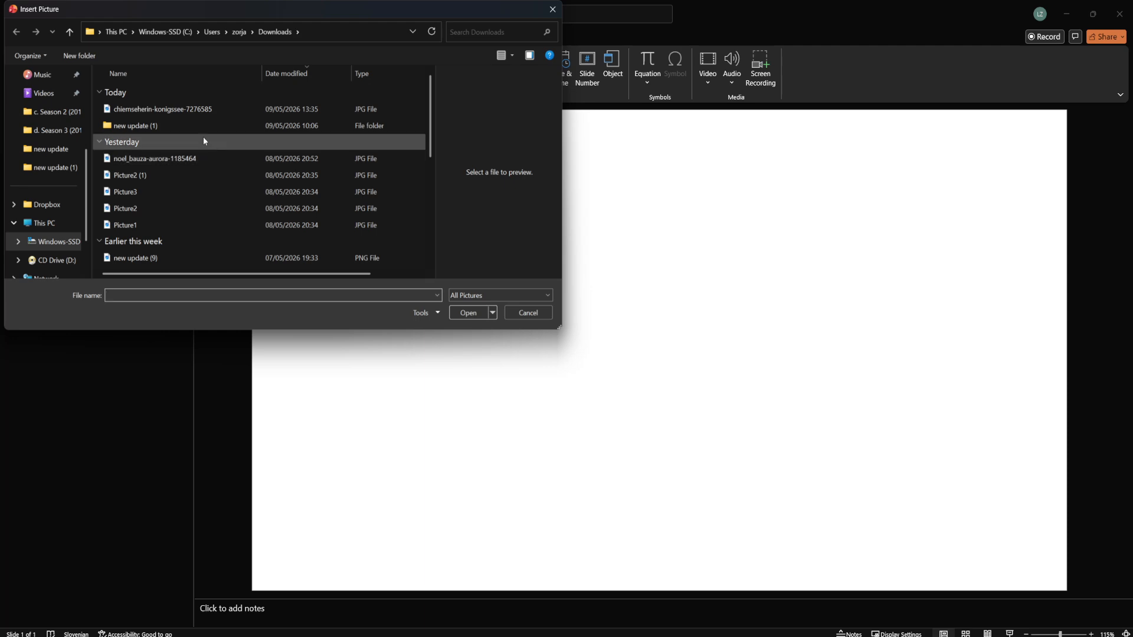
click(175, 111)
click(467, 313)
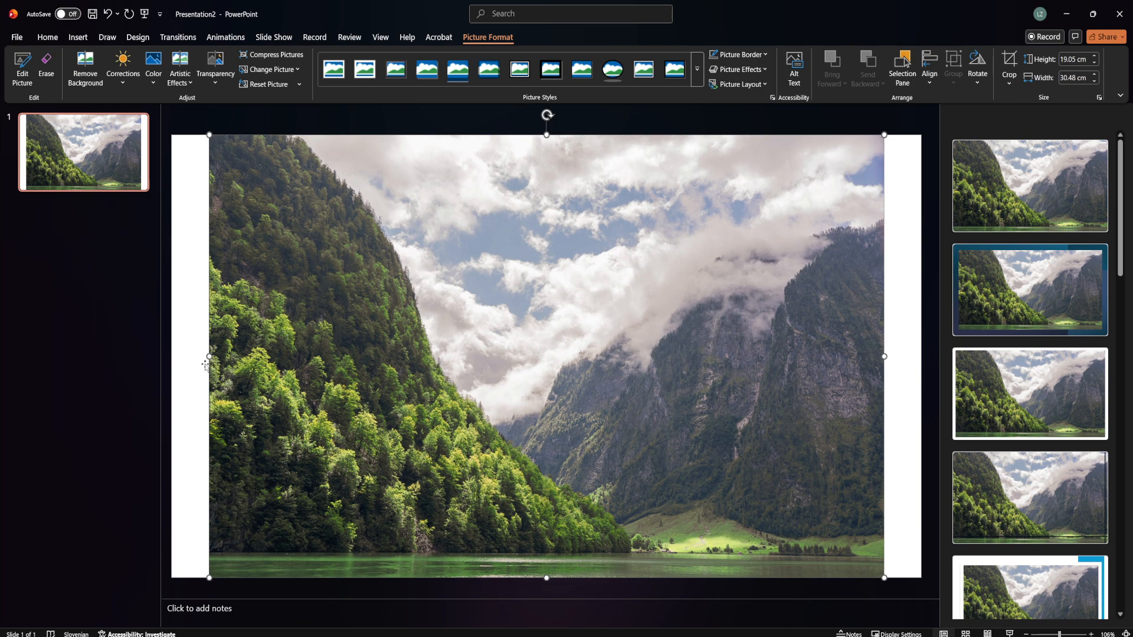
drag(205, 366, 173, 359)
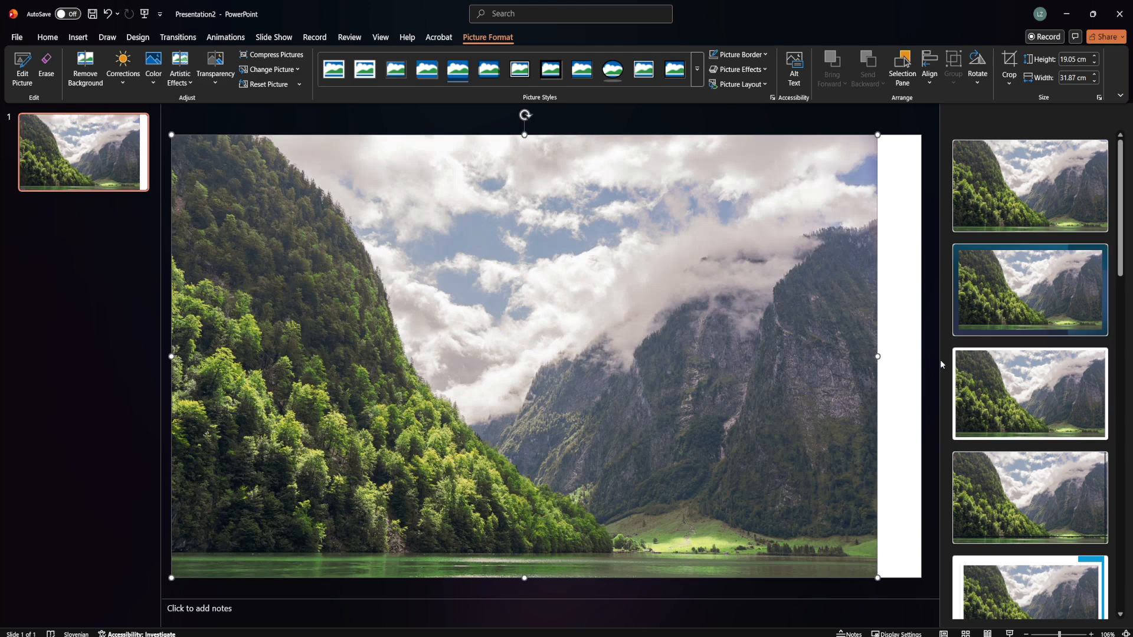
drag(875, 355, 921, 359)
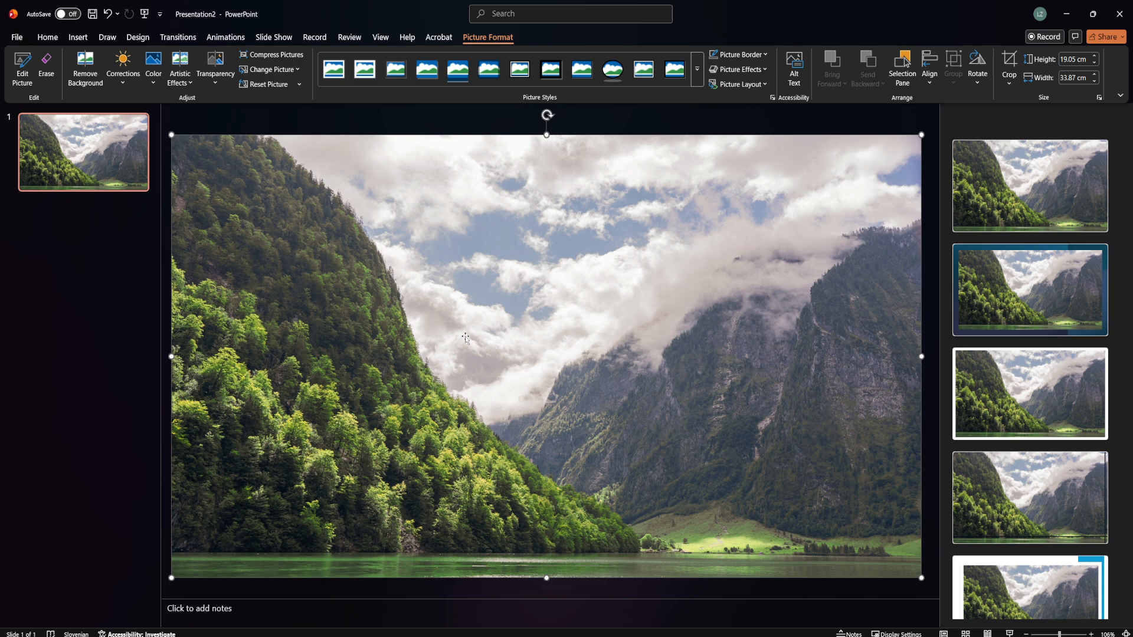
Cut the landscape picture and apply it from the clipboard as the slide background's picture fill
right_click(496, 270)
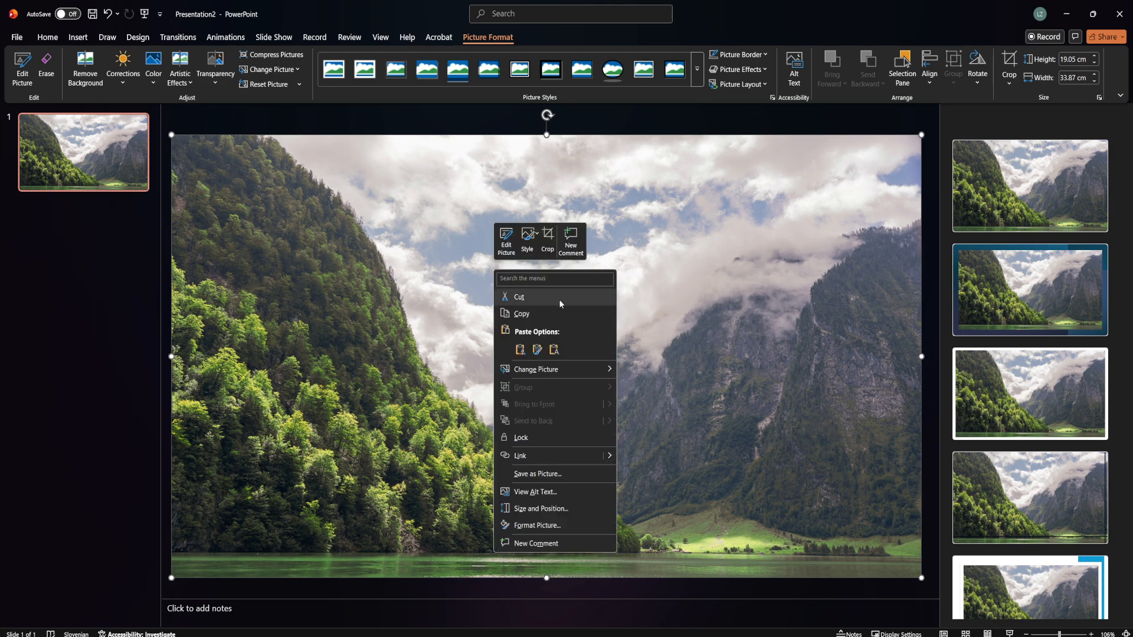
click(524, 299)
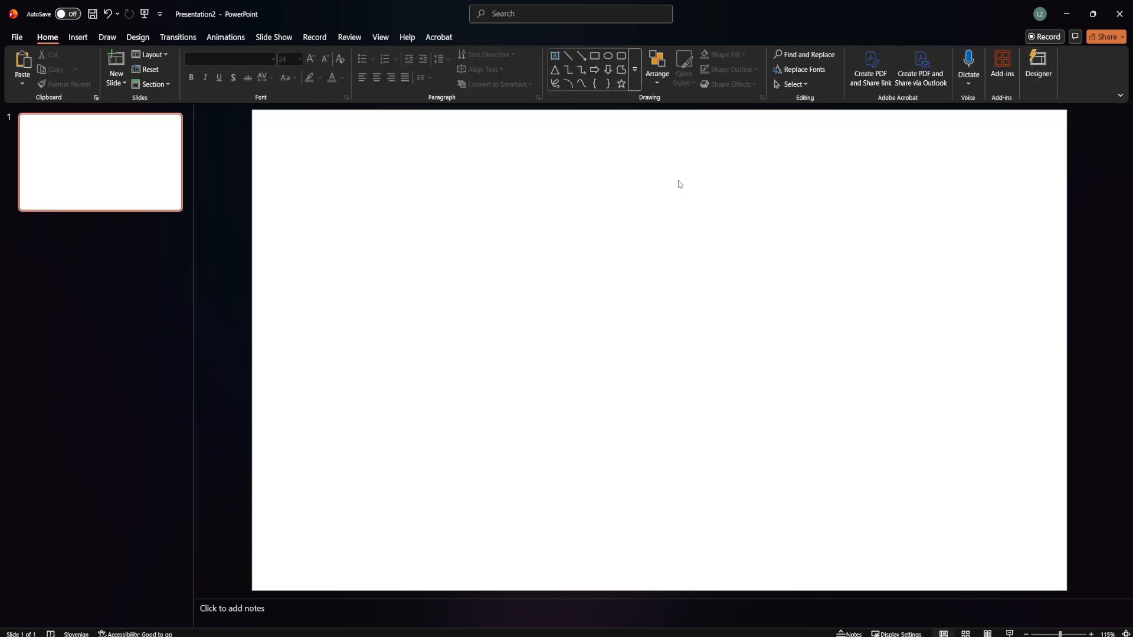
right_click(1016, 241)
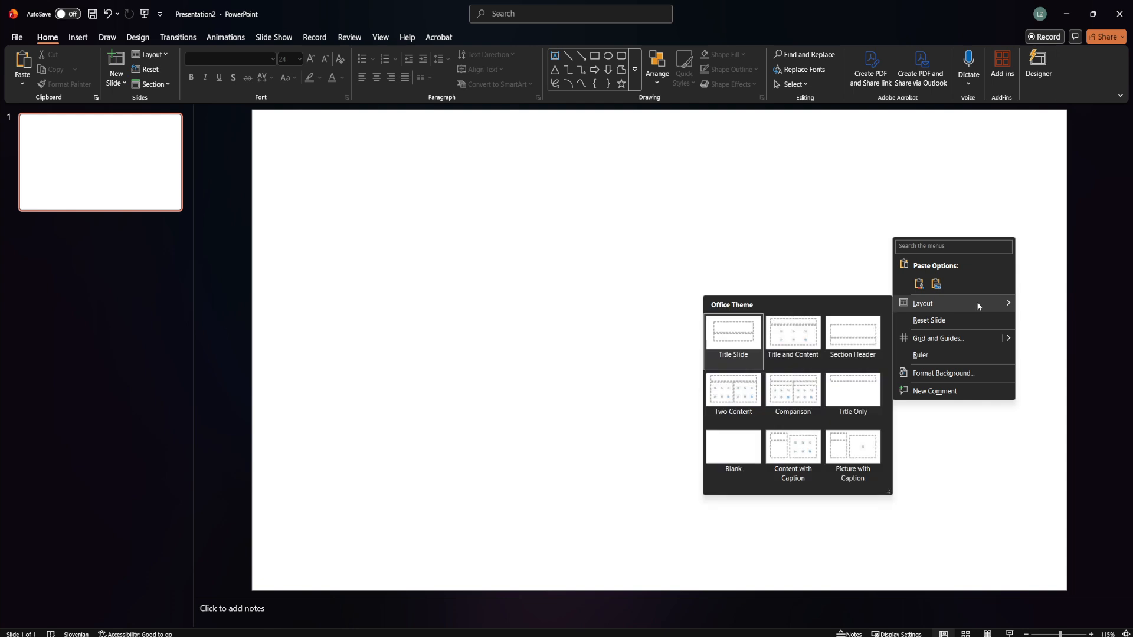
click(964, 374)
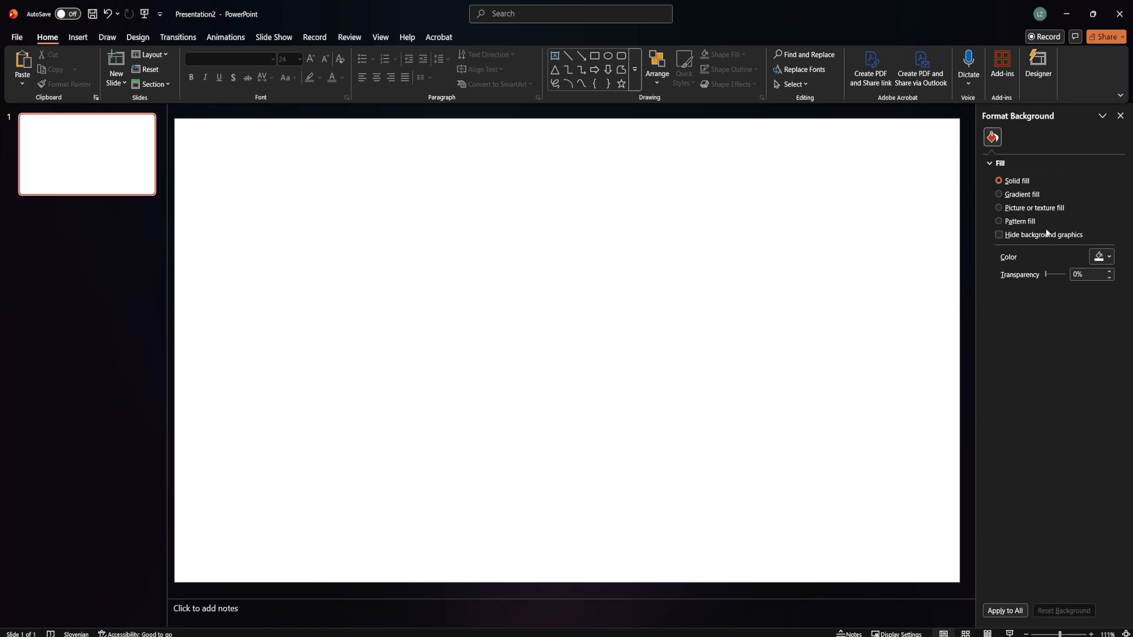
click(1010, 210)
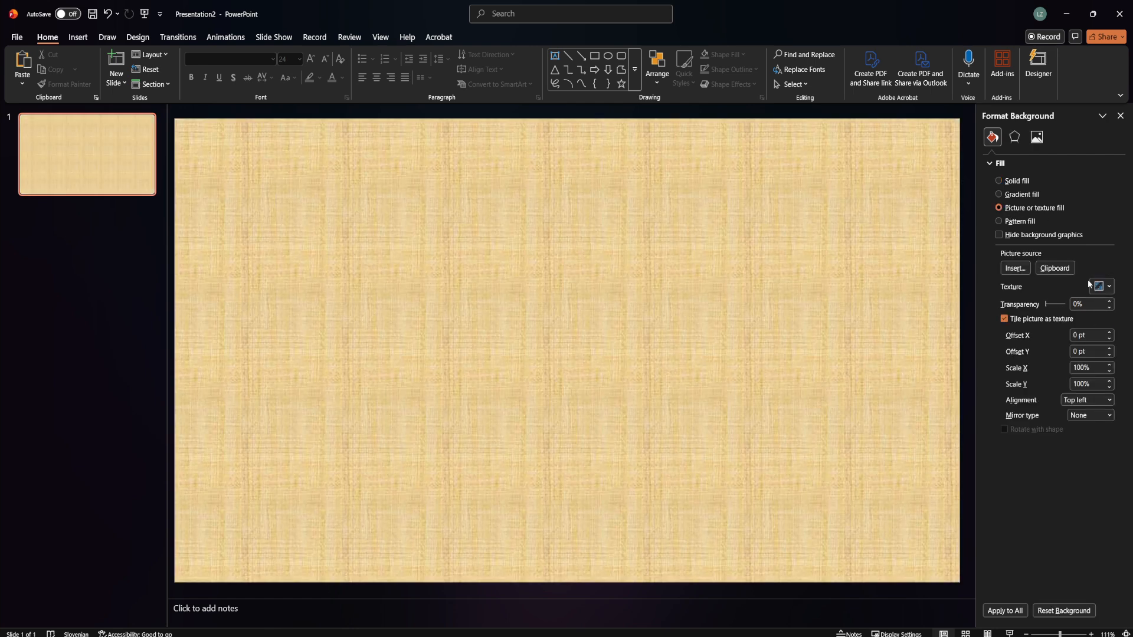
click(1102, 286)
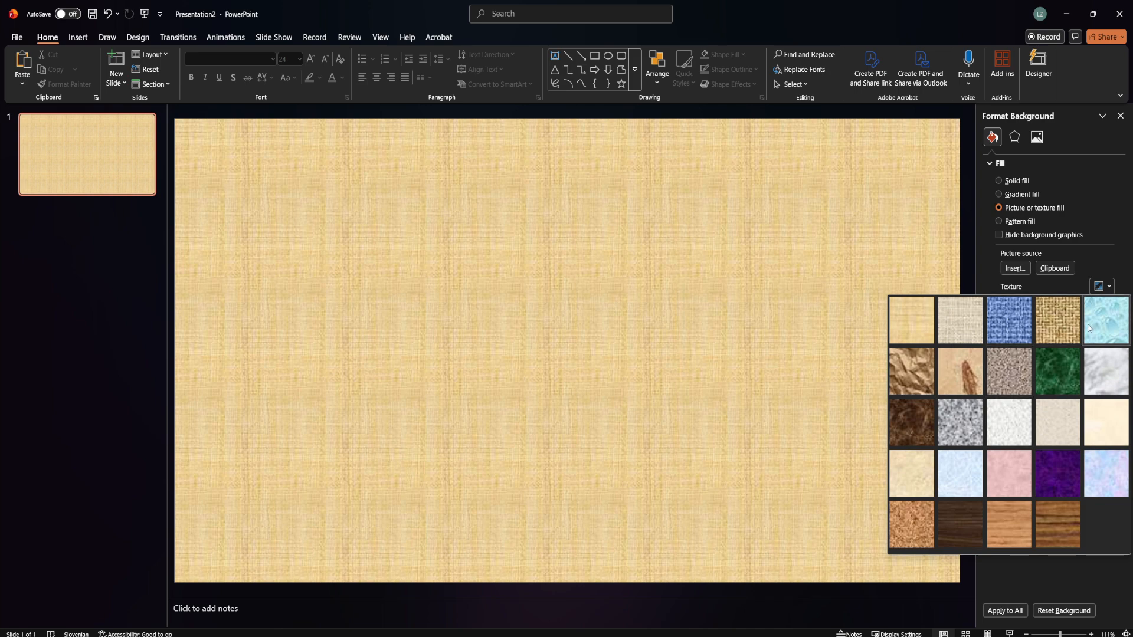
click(1116, 207)
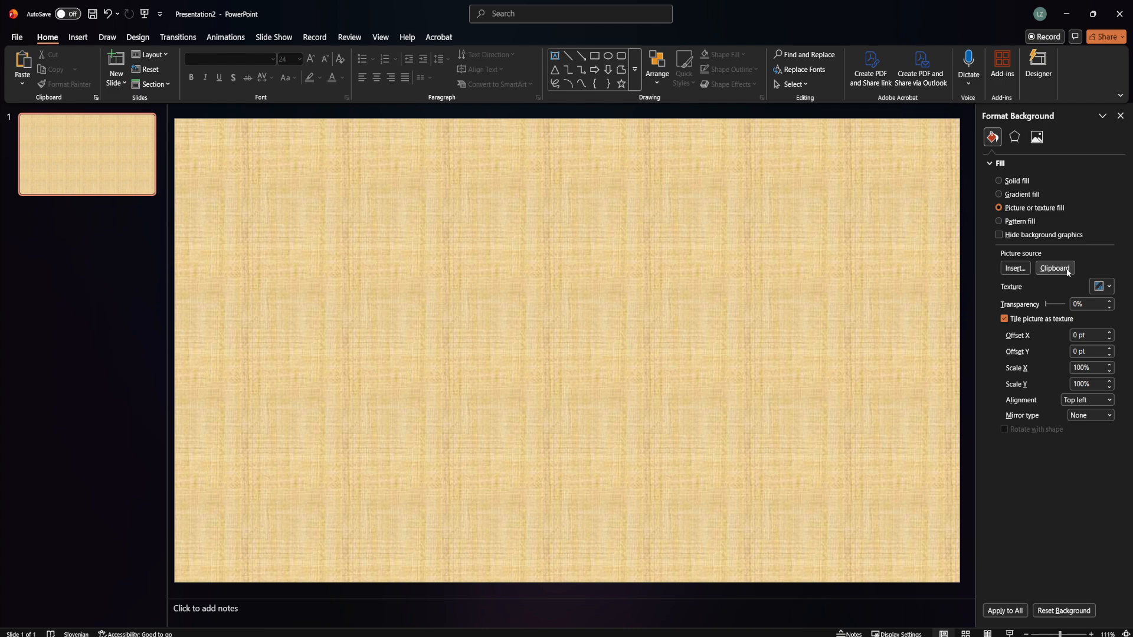
click(1056, 271)
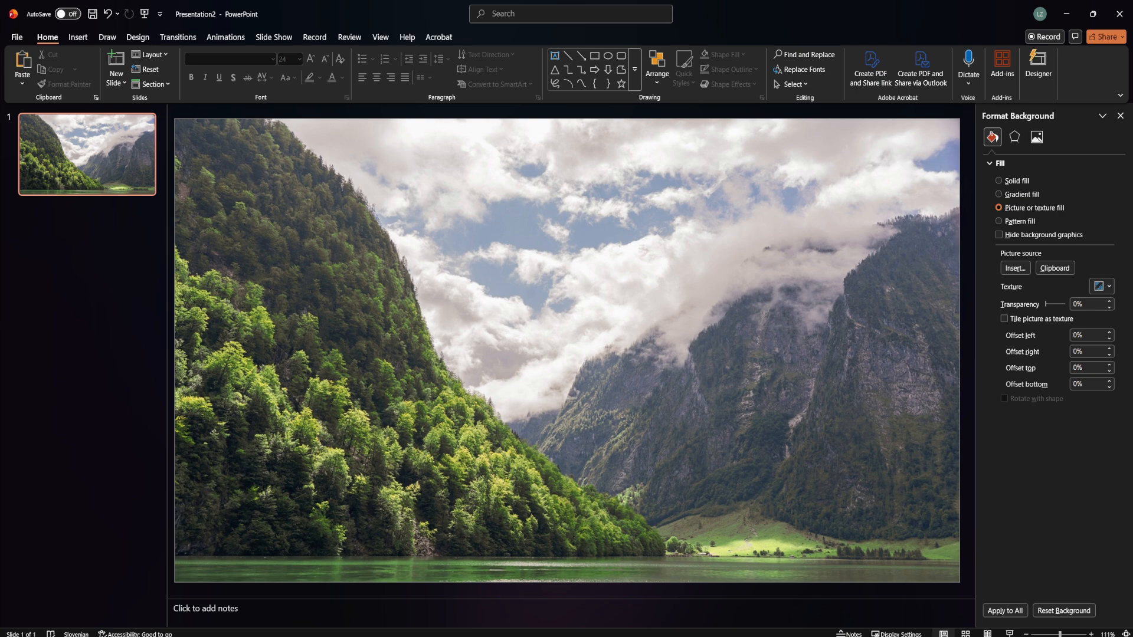
Set the background picture's sharpness to -100% and its brightness to -19%
click(1043, 139)
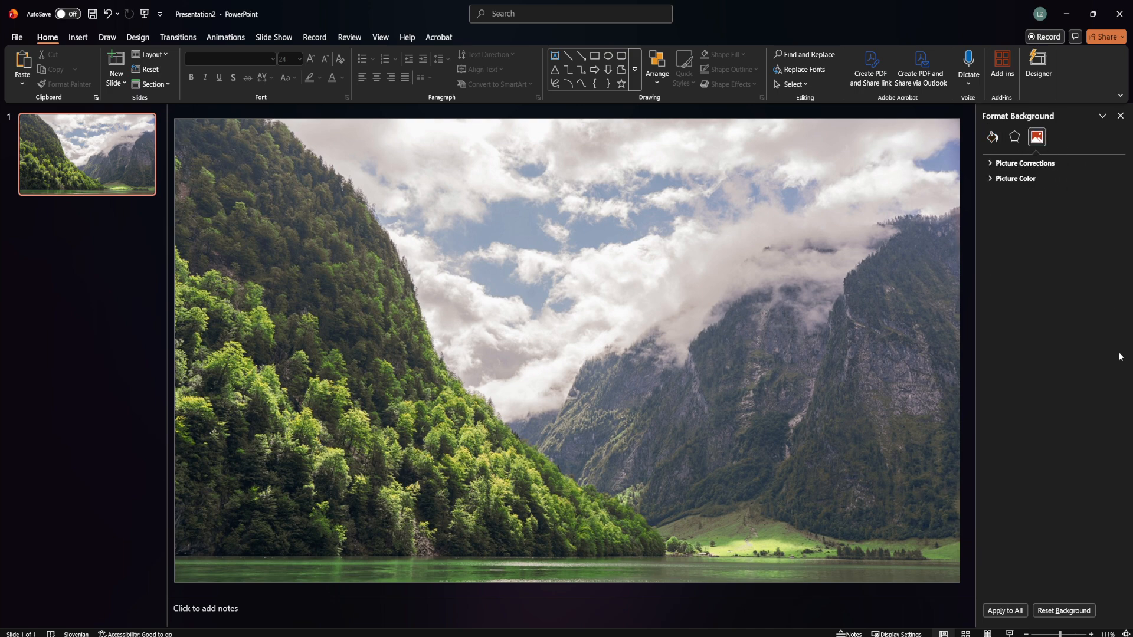
click(1042, 166)
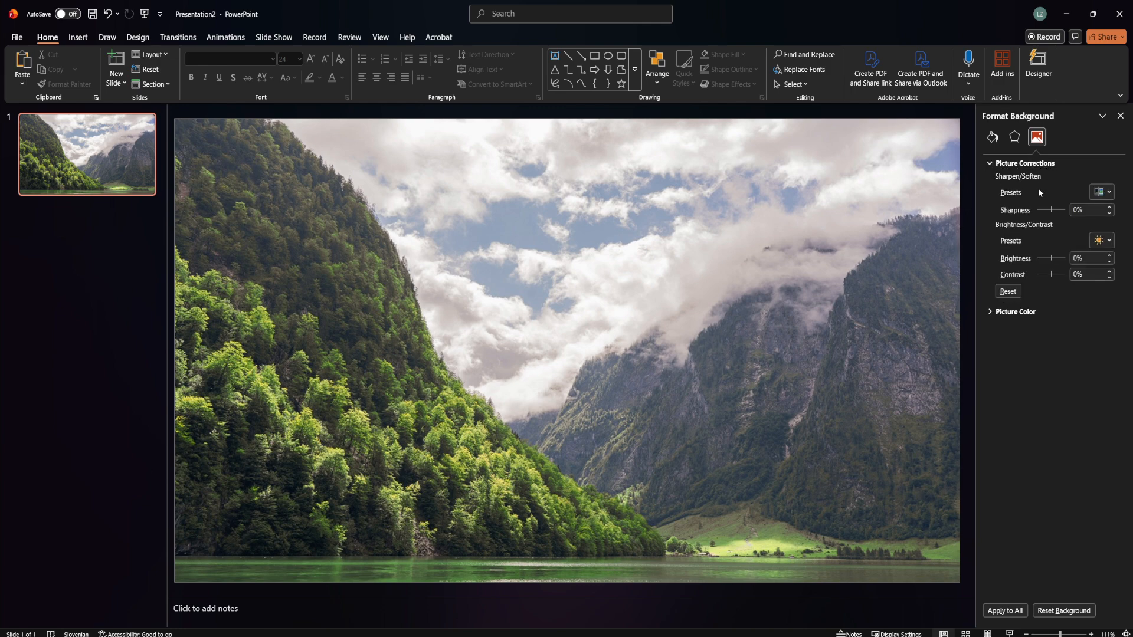
mouse_move(1050, 212)
mouse_down()
mouse_move(1041, 214)
mouse_move(1065, 214)
mouse_move(1038, 217)
mouse_move(1049, 220)
mouse_up()
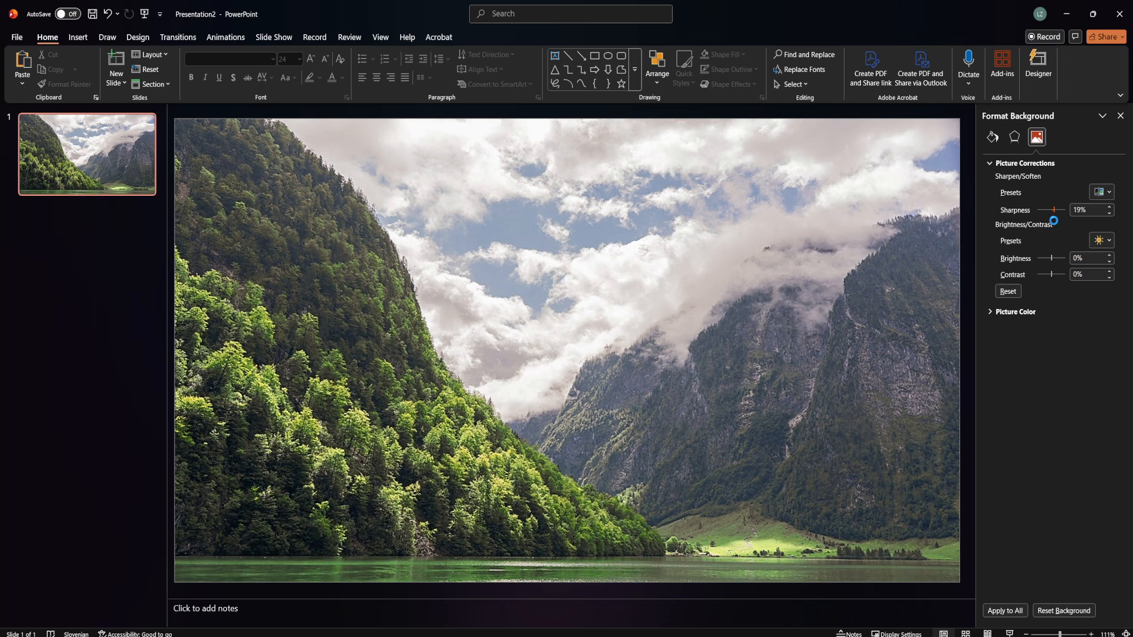
drag(1052, 221, 1026, 223)
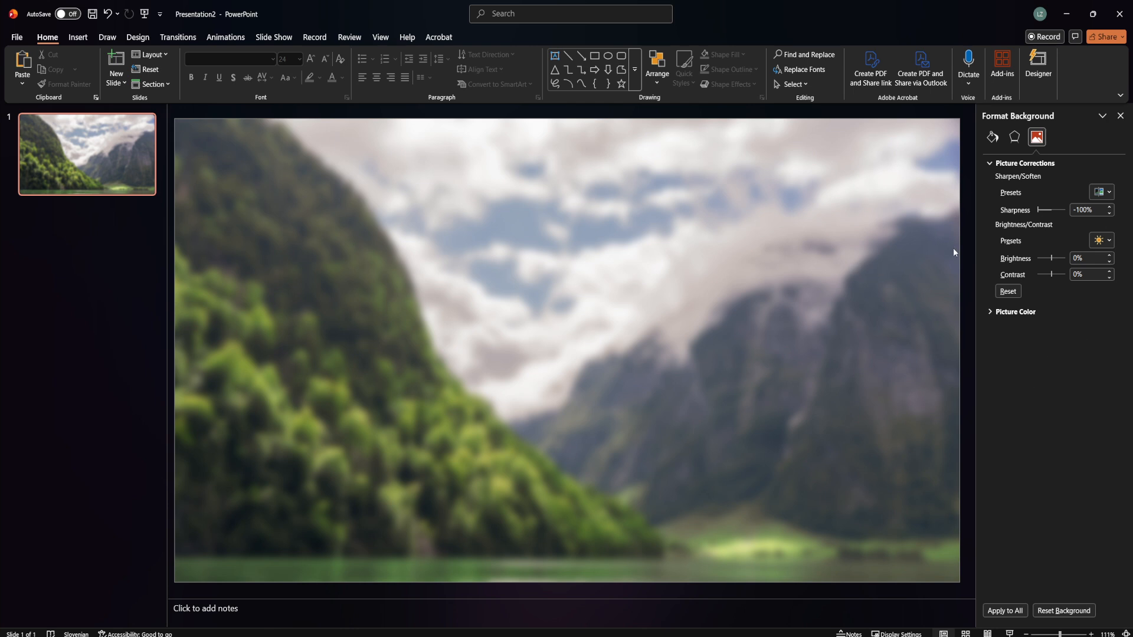
drag(1050, 258, 1048, 259)
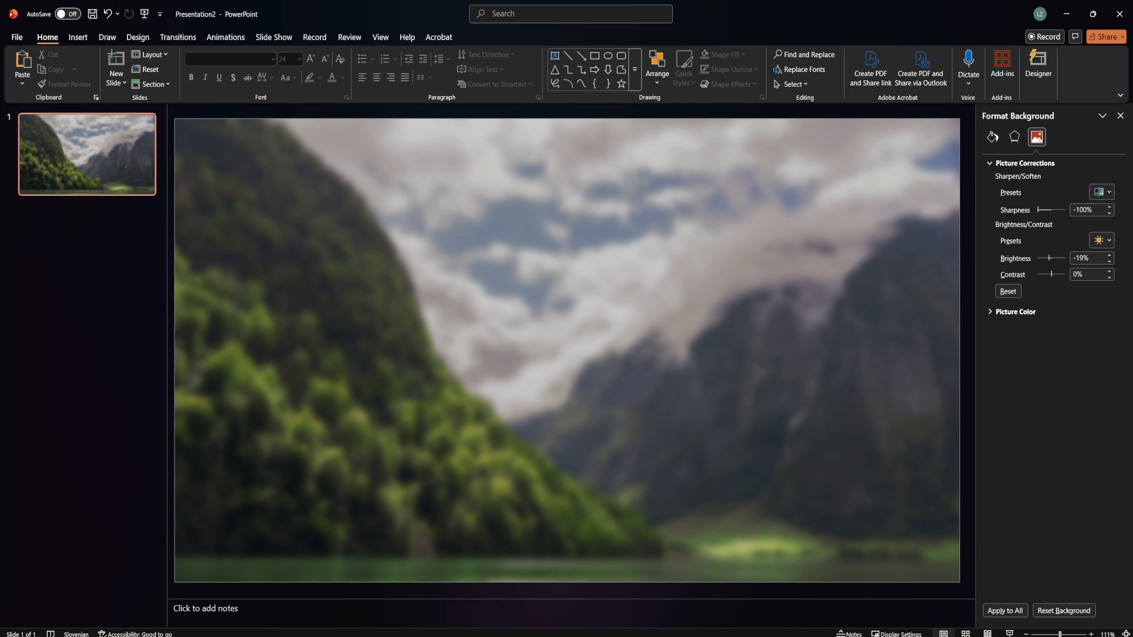
Paste the landscape picture using the destination theme and align it to cover the whole slide
right_click(582, 338)
right_click(571, 289)
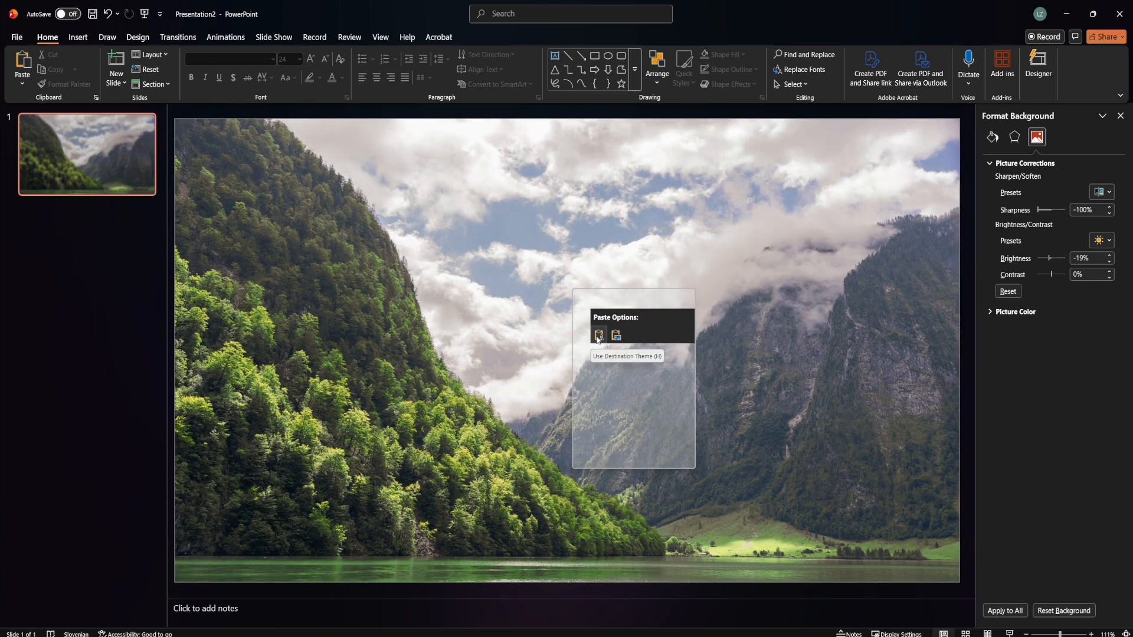
click(597, 335)
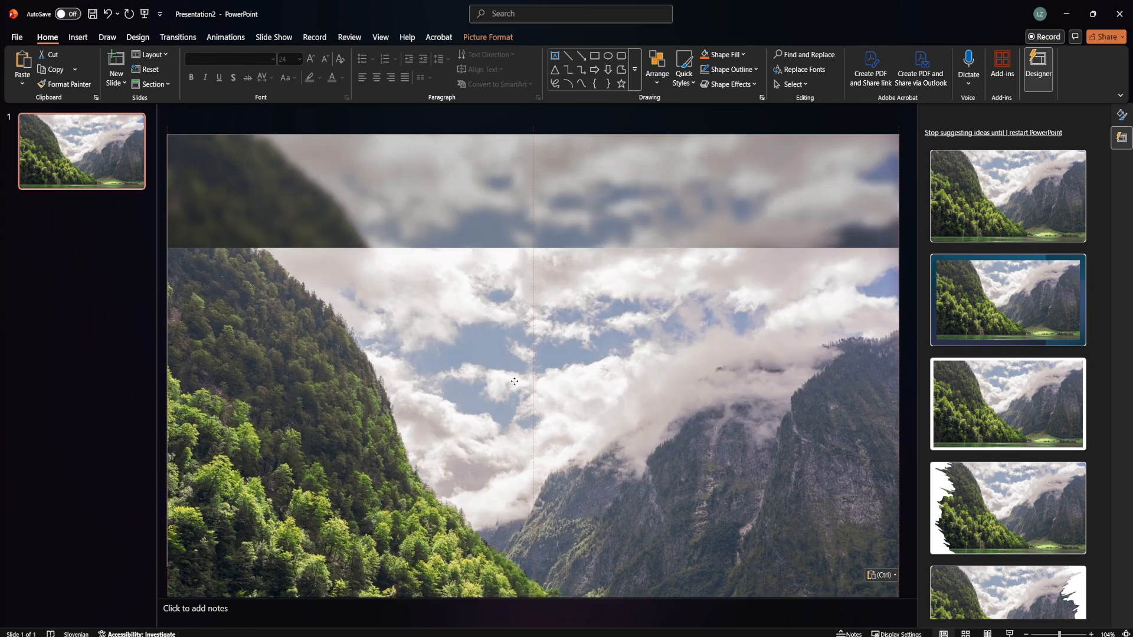
drag(514, 381, 513, 270)
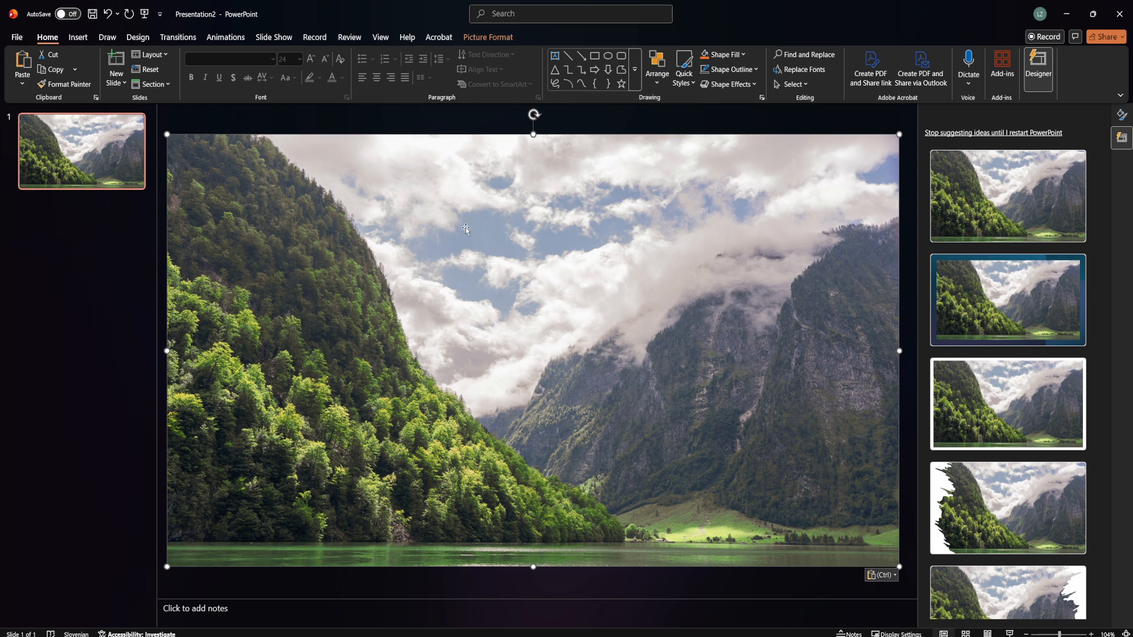
Draw a rounded rectangle about 6.5 cm high and 9.7 cm wide over the left half of the picture
click(78, 39)
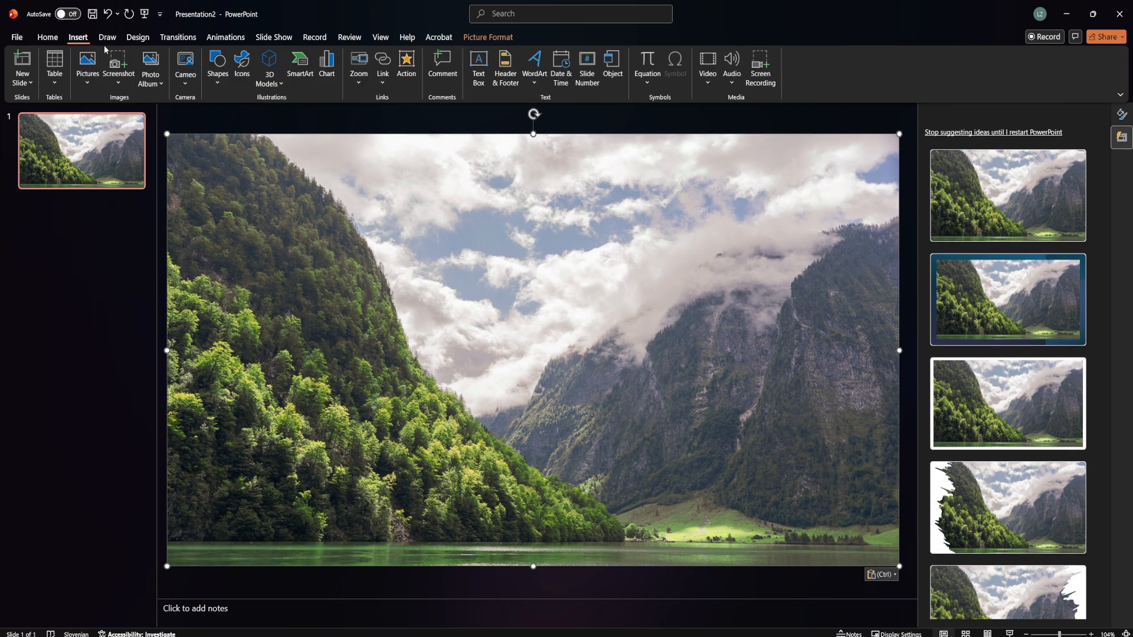
click(217, 73)
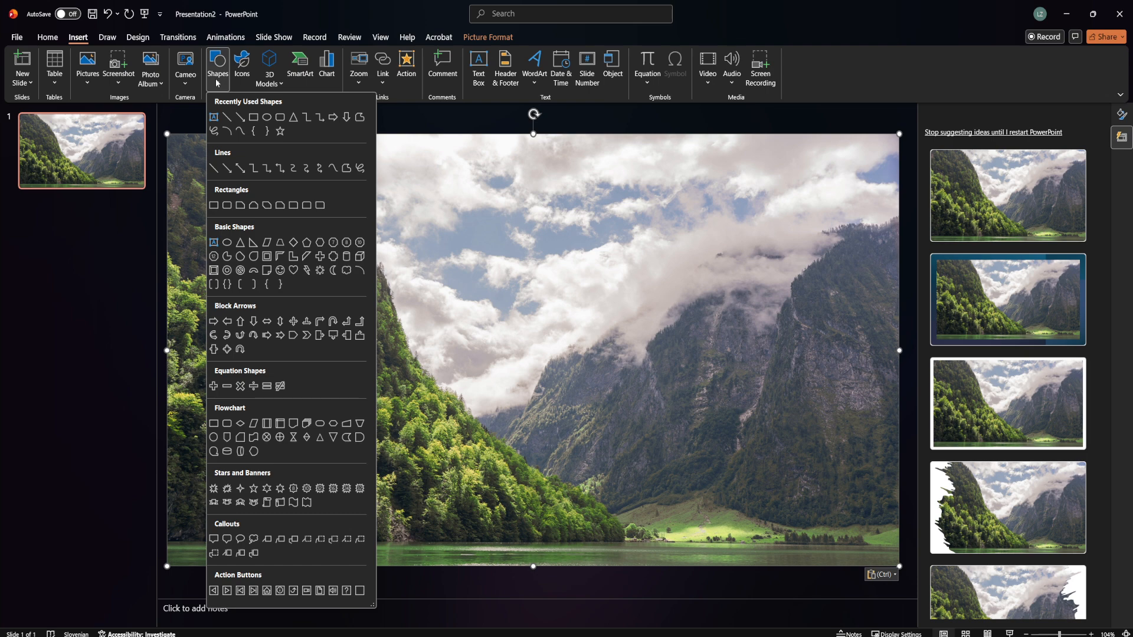
click(282, 118)
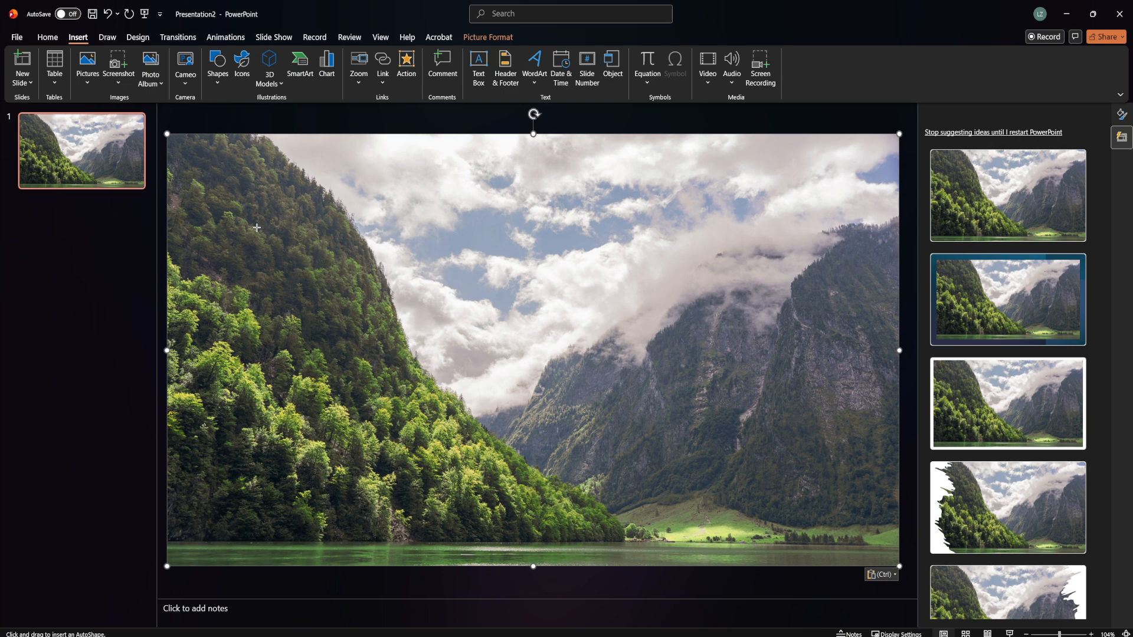
mouse_move(256, 227)
mouse_down()
mouse_move(330, 306)
mouse_move(406, 330)
mouse_move(425, 372)
mouse_move(466, 373)
mouse_up()
drag(409, 271, 415, 308)
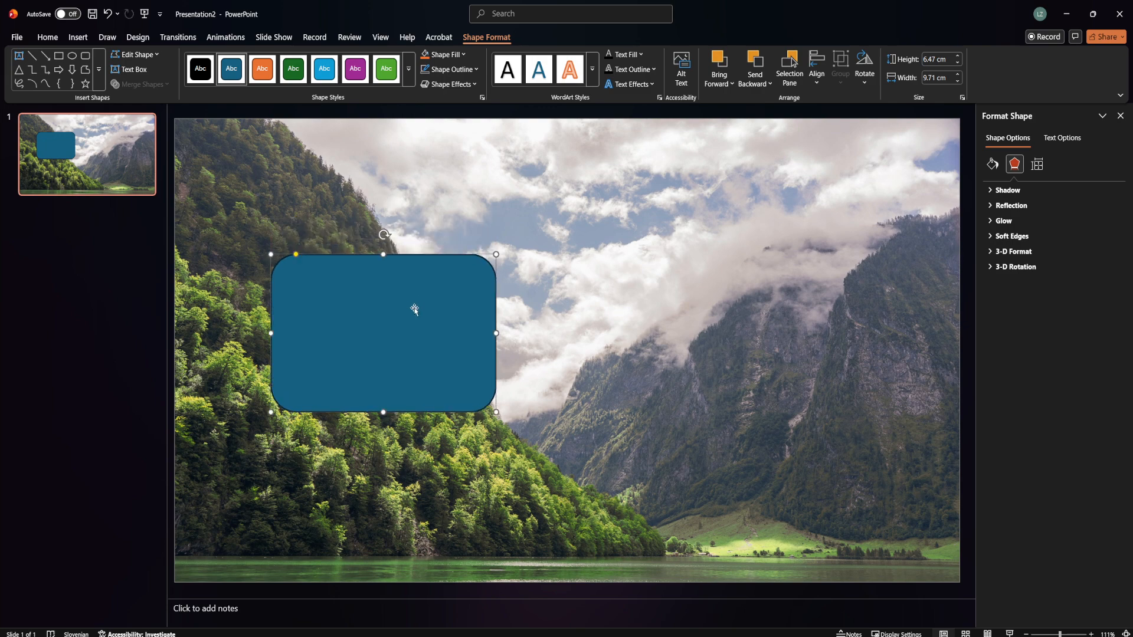
Set the rounded rectangle's width to 11.3 cm
click(1037, 164)
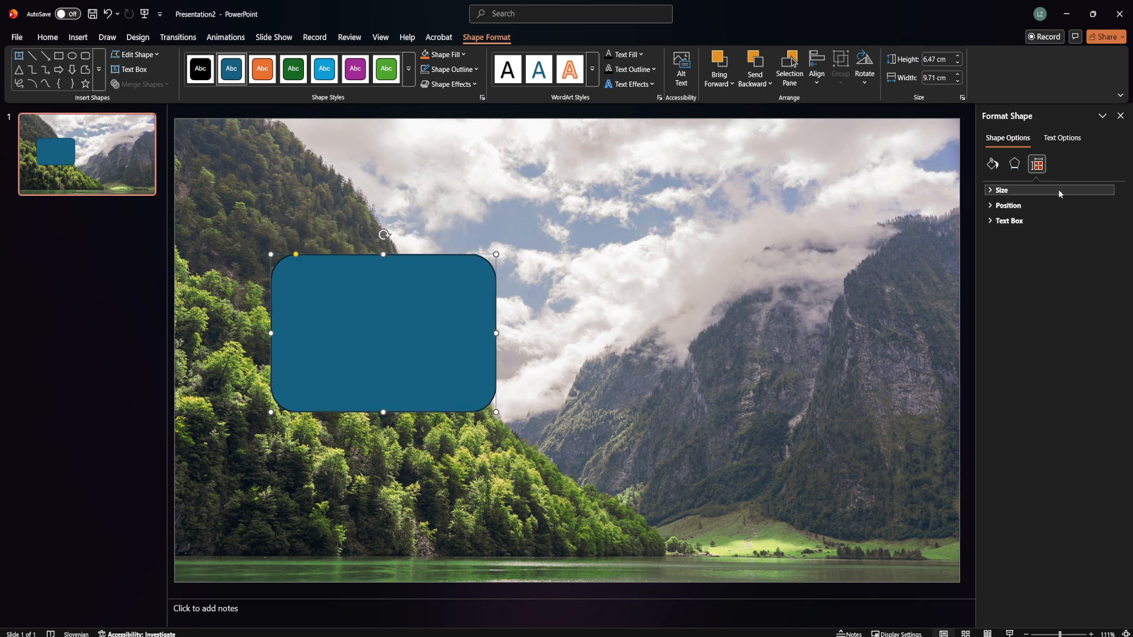
click(1056, 190)
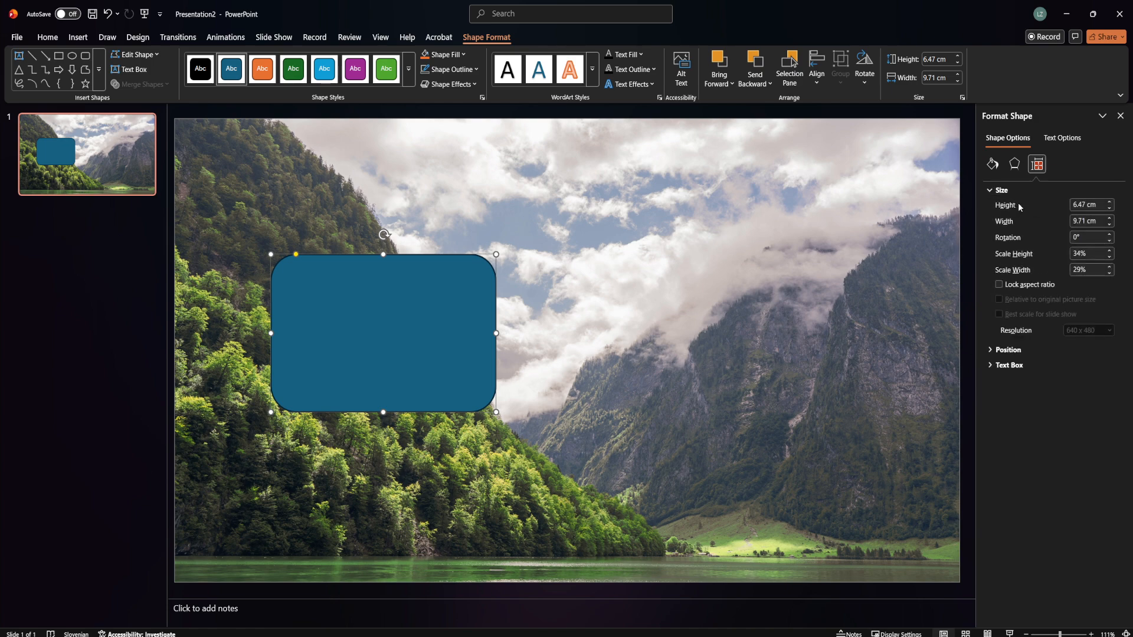
click(1109, 219)
click(1109, 218)
click(1109, 218)
click(1109, 218)
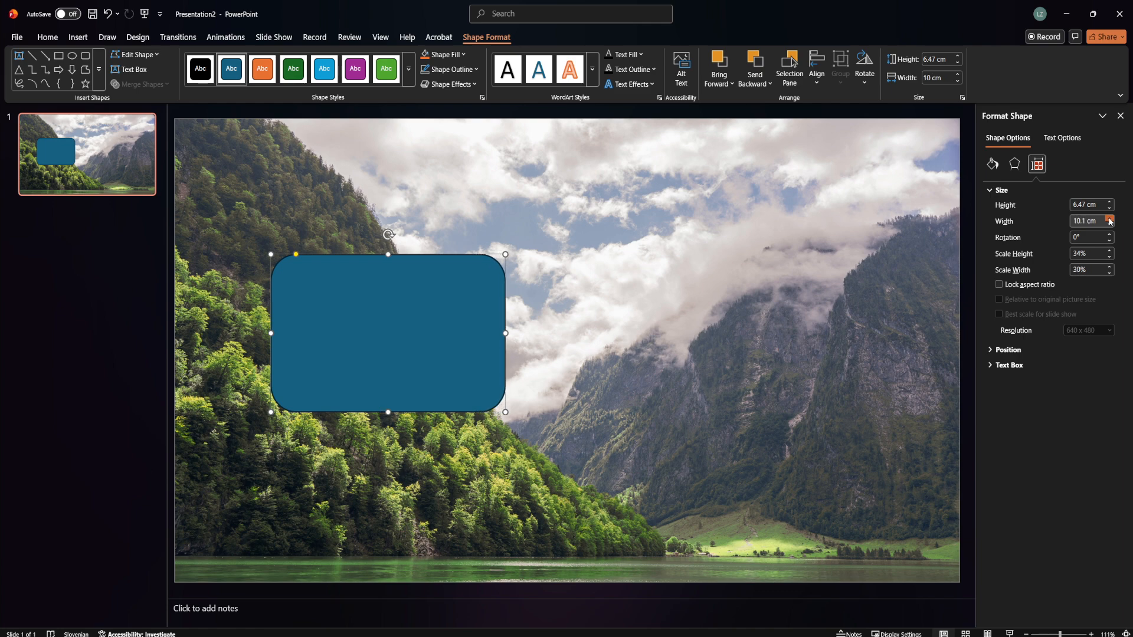
click(1109, 218)
click(1109, 218)
click(1109, 218)
click(1109, 218)
click(1109, 219)
click(1109, 218)
click(1109, 218)
click(1109, 218)
click(1109, 218)
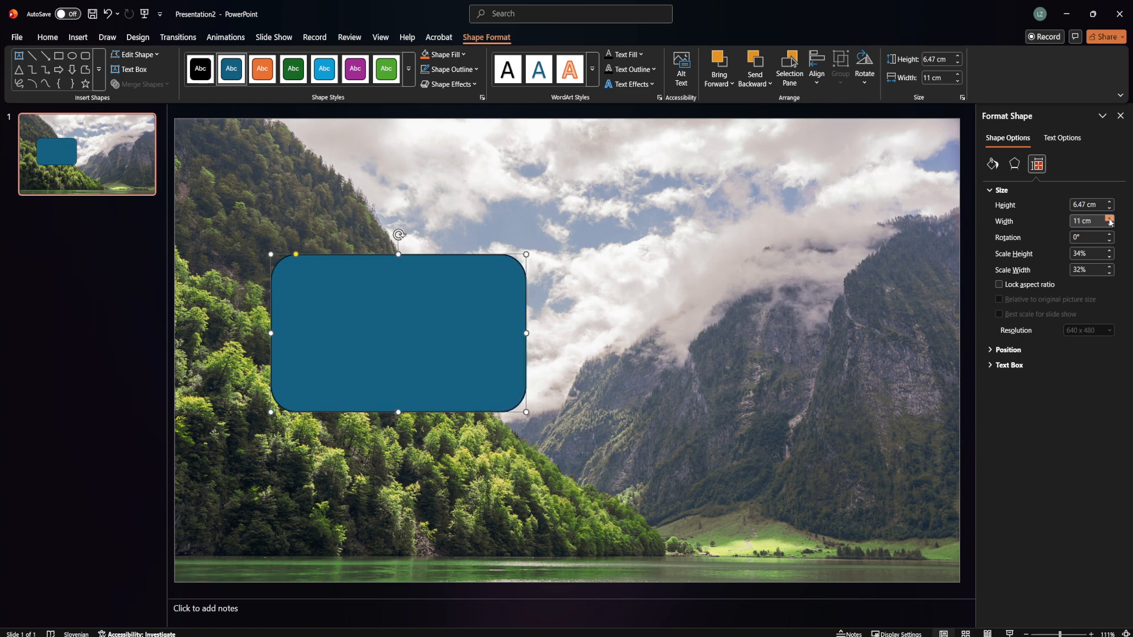
click(1109, 218)
click(1109, 218)
click(1109, 218)
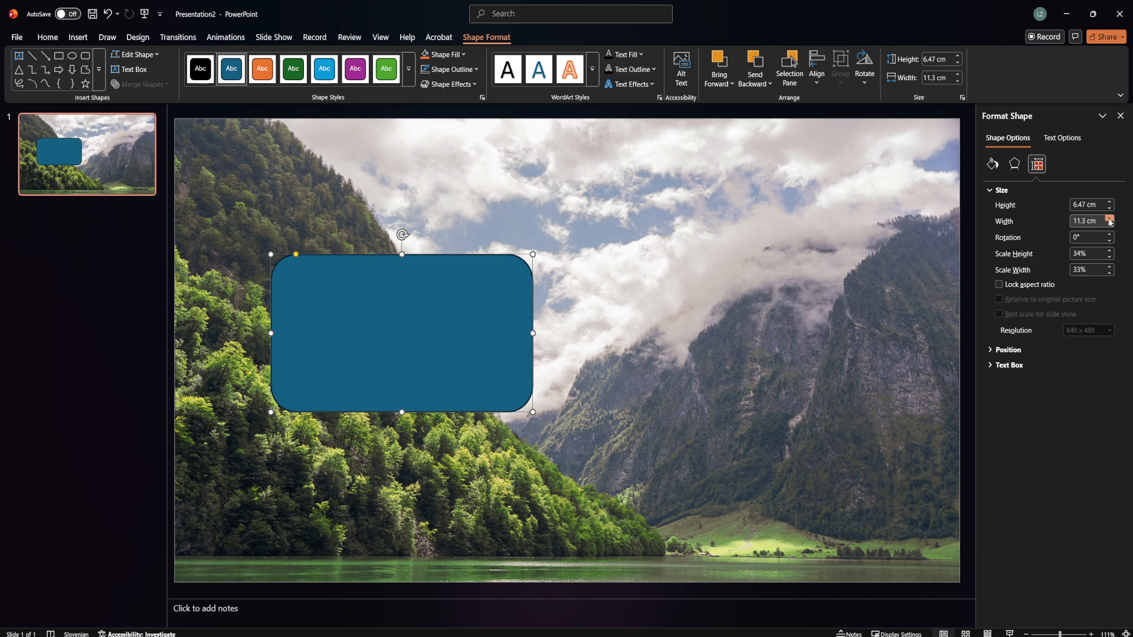
Set the rounded rectangle's height to 8.5 cm
click(1108, 202)
click(1109, 202)
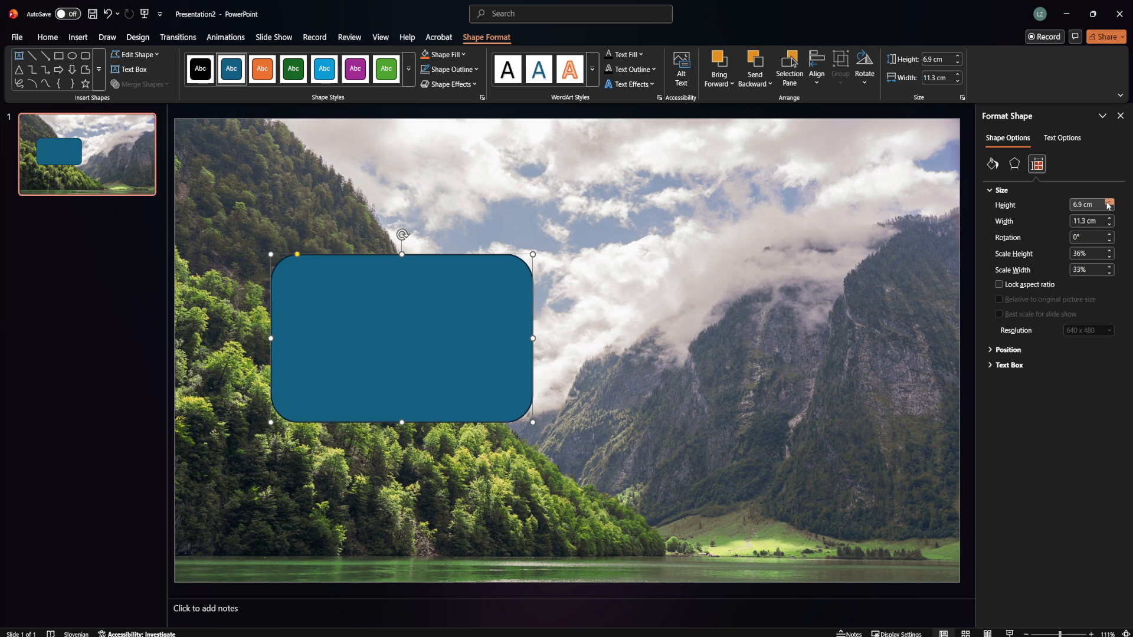
click(1108, 202)
click(1108, 202)
click(1109, 202)
click(1109, 202)
click(1108, 202)
click(1109, 202)
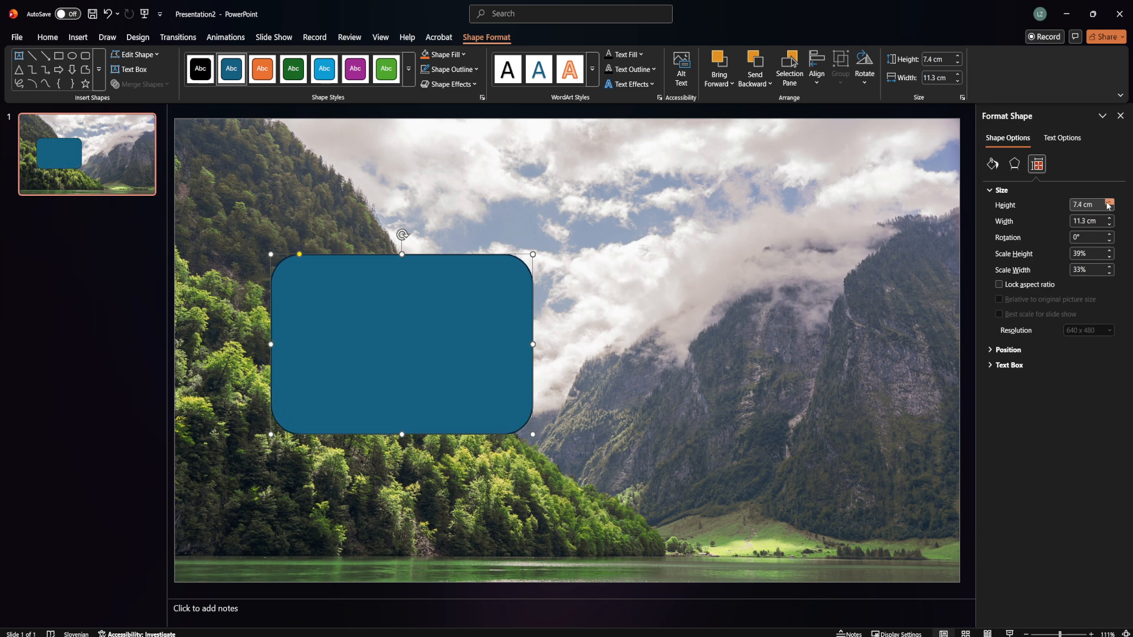
click(1108, 202)
click(1109, 203)
click(1109, 203)
click(1108, 202)
click(1108, 202)
click(1108, 202)
click(1108, 202)
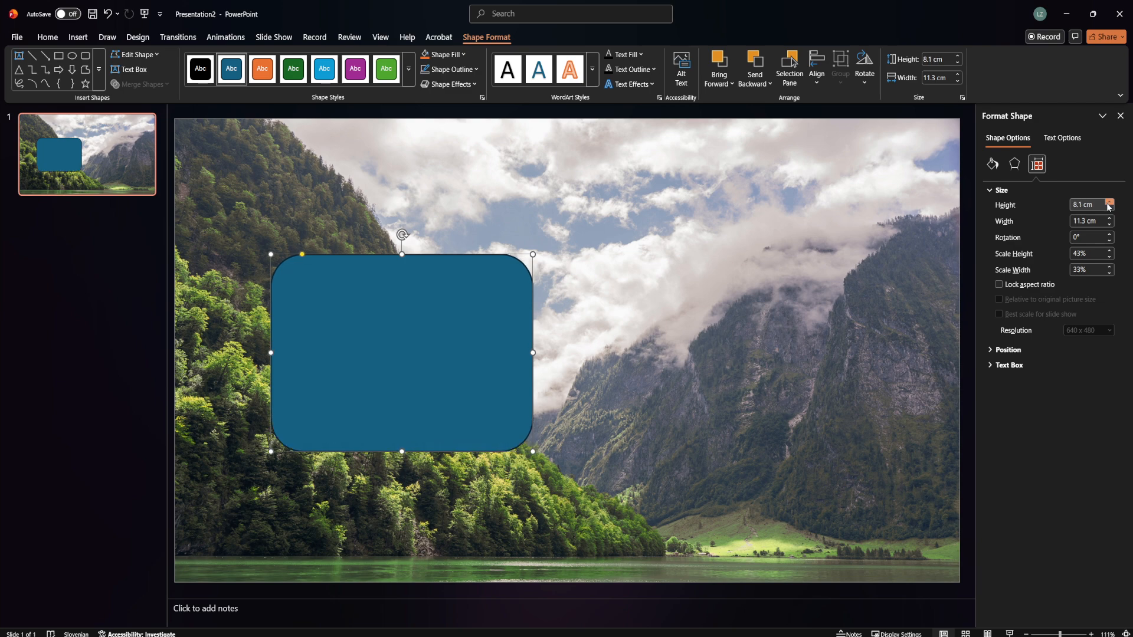
click(1109, 203)
click(1109, 202)
click(1108, 203)
click(1108, 202)
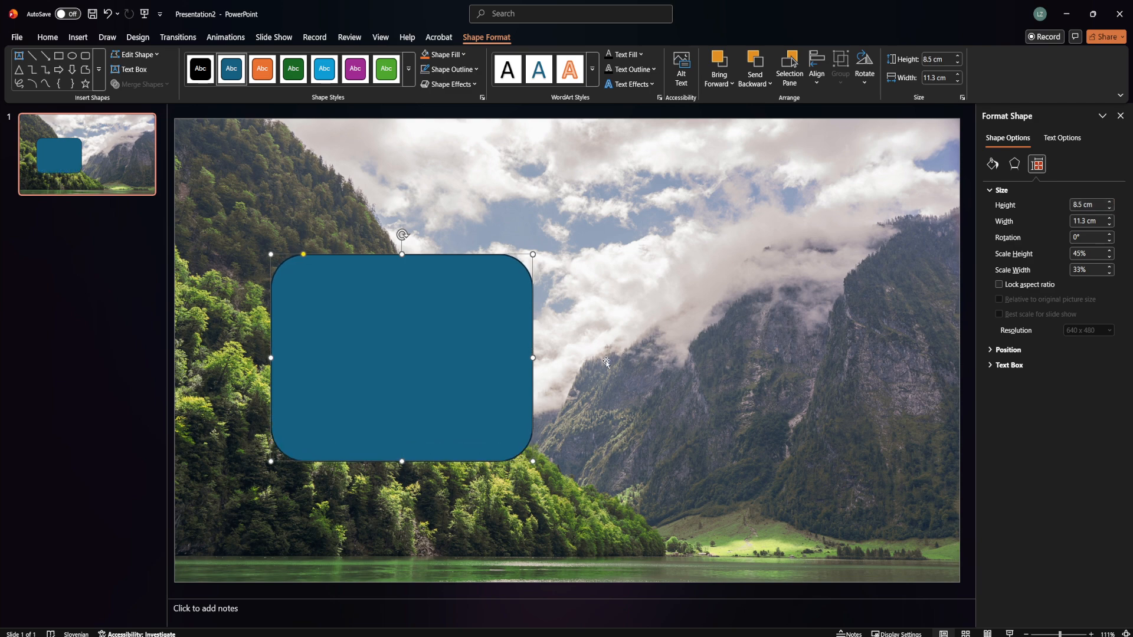